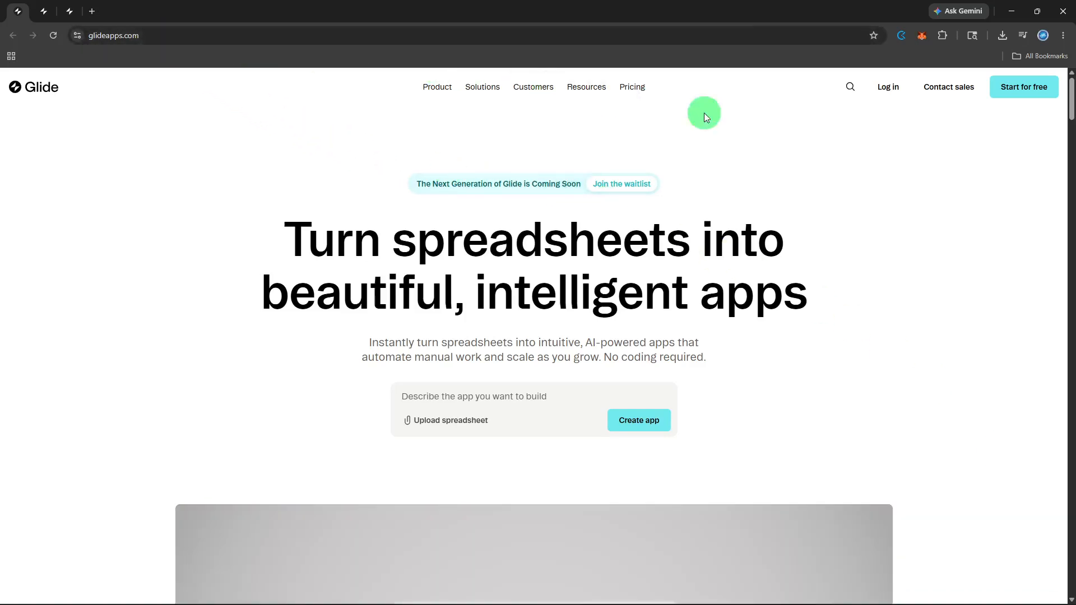
# Step: Open the Tutorial app from the Glide apps dashboard and switch to its data tables
pyautogui.click(881, 99)
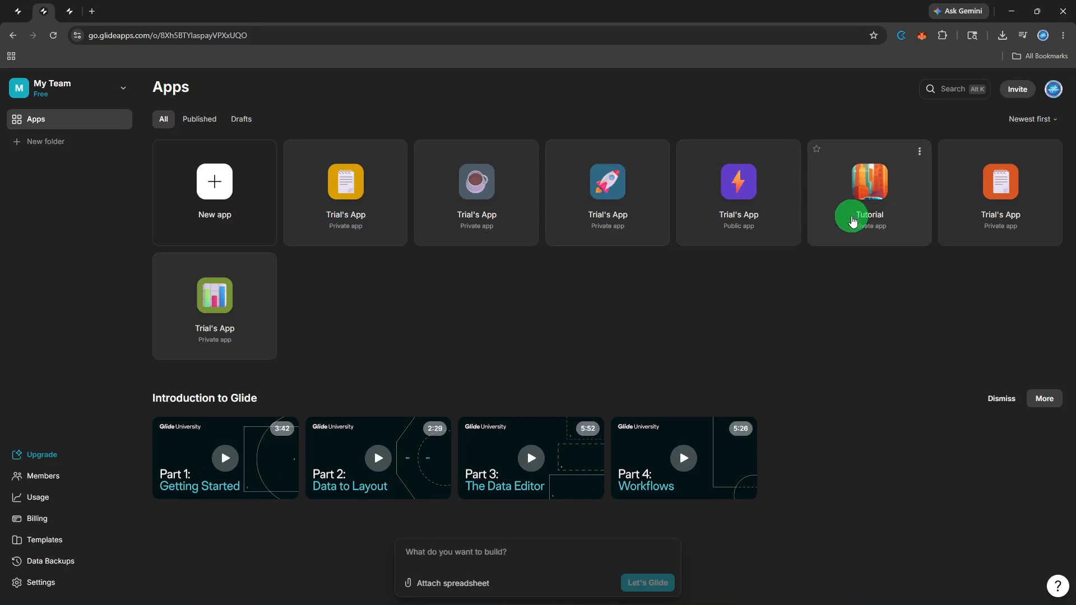
pyautogui.click(851, 220)
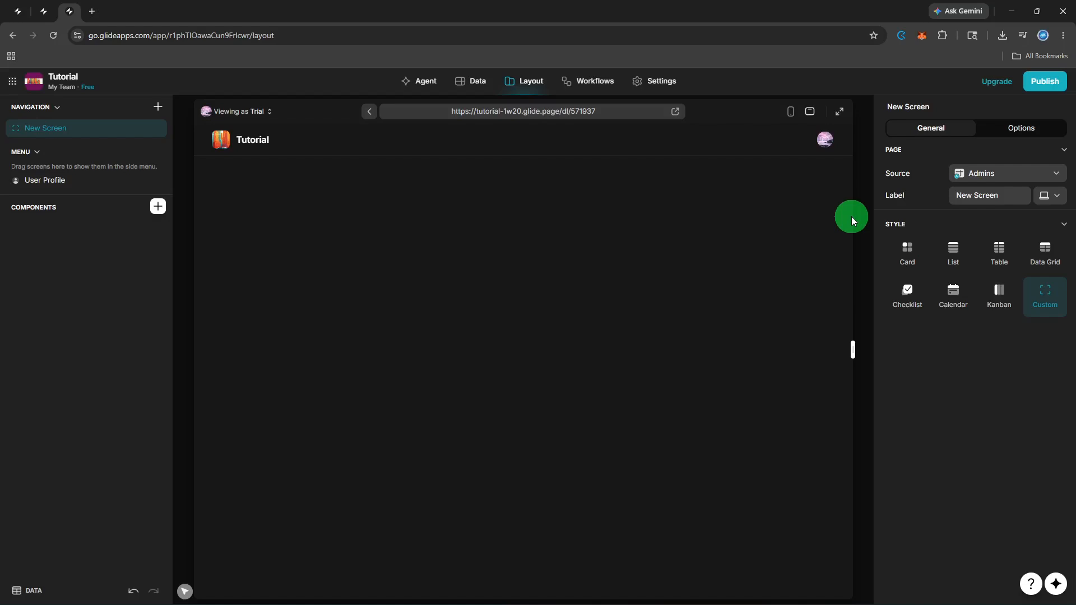
pyautogui.click(476, 80)
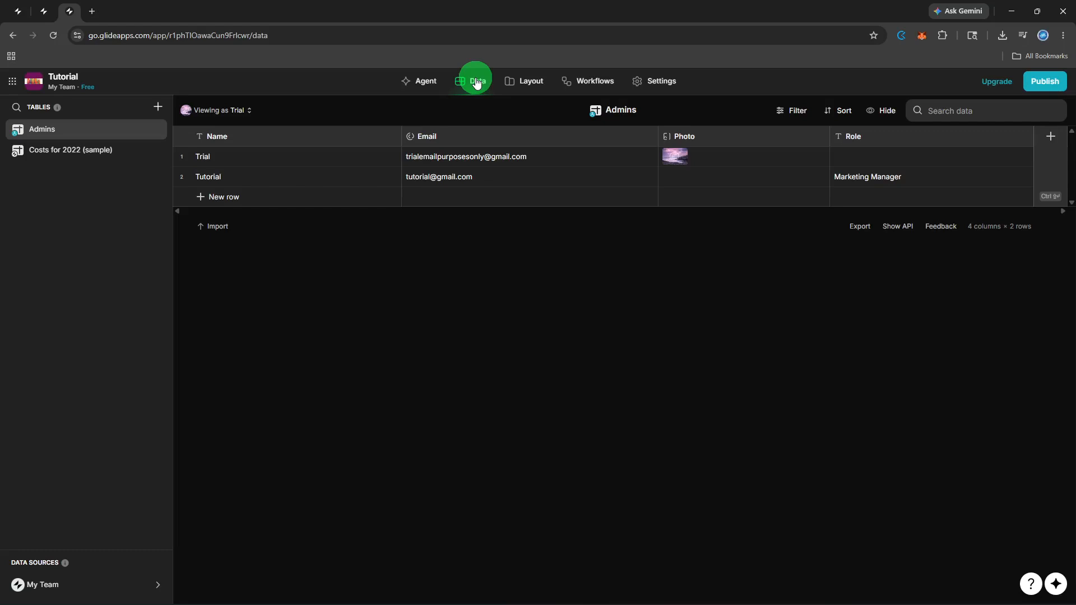
# Step: Create a blank table in the app's data and name it Team
pyautogui.click(163, 114)
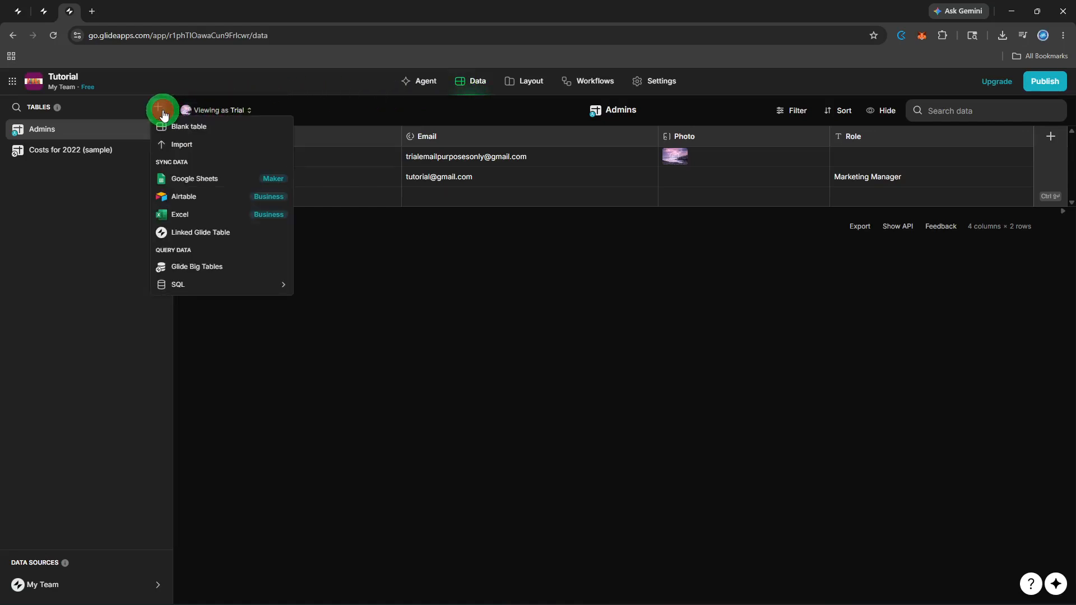
pyautogui.click(163, 122)
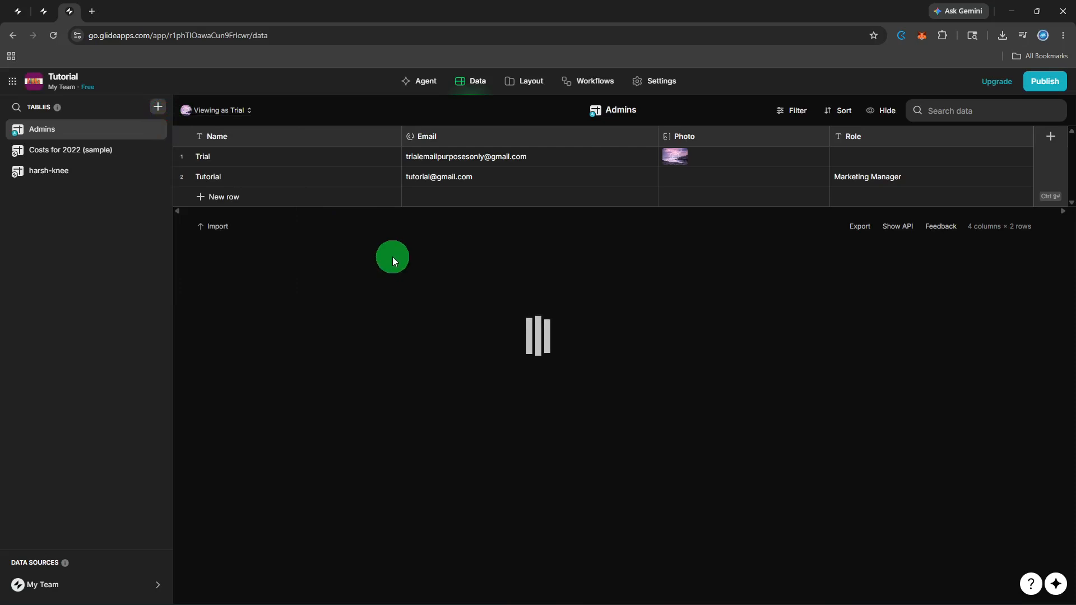
pyautogui.press('BackSpace')
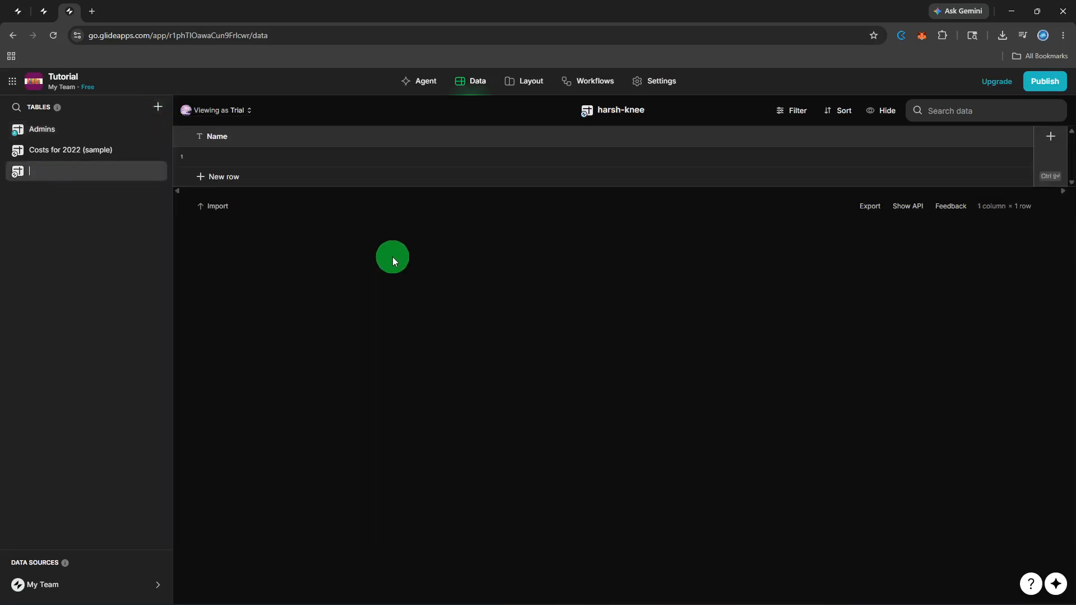
pyautogui.write('Team')
# Step: Rename the Team table's Name column to Member Name and save it
pyautogui.click(379, 141)
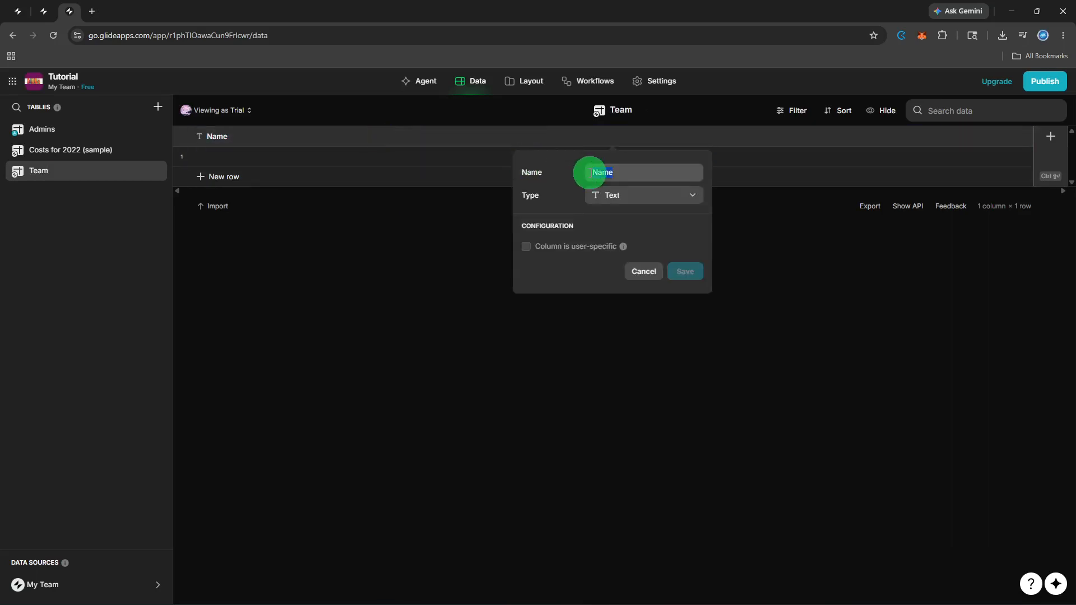
pyautogui.click(590, 175)
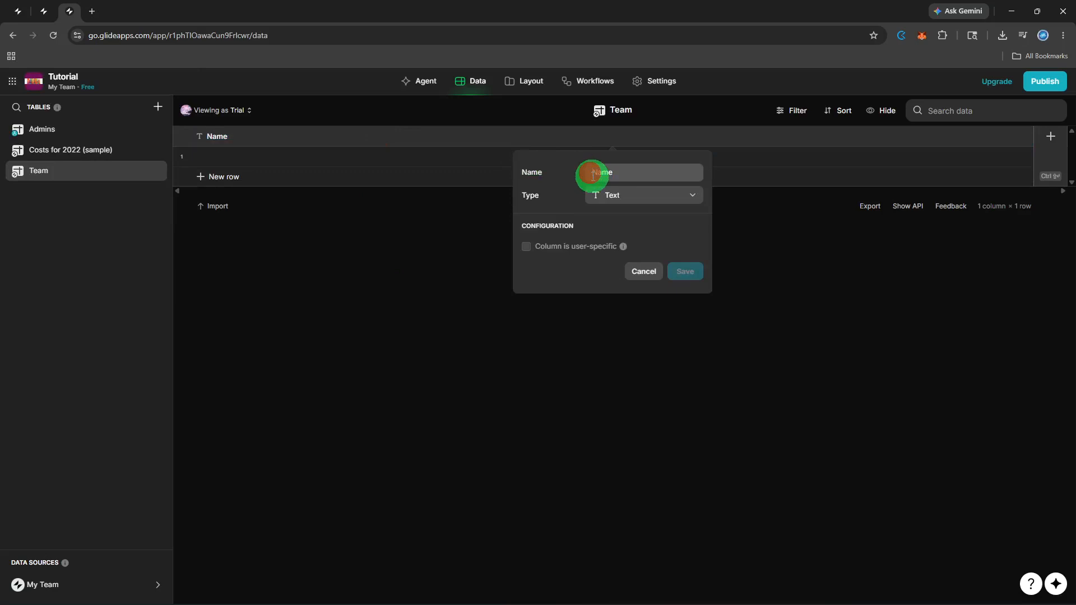
pyautogui.write('Member')
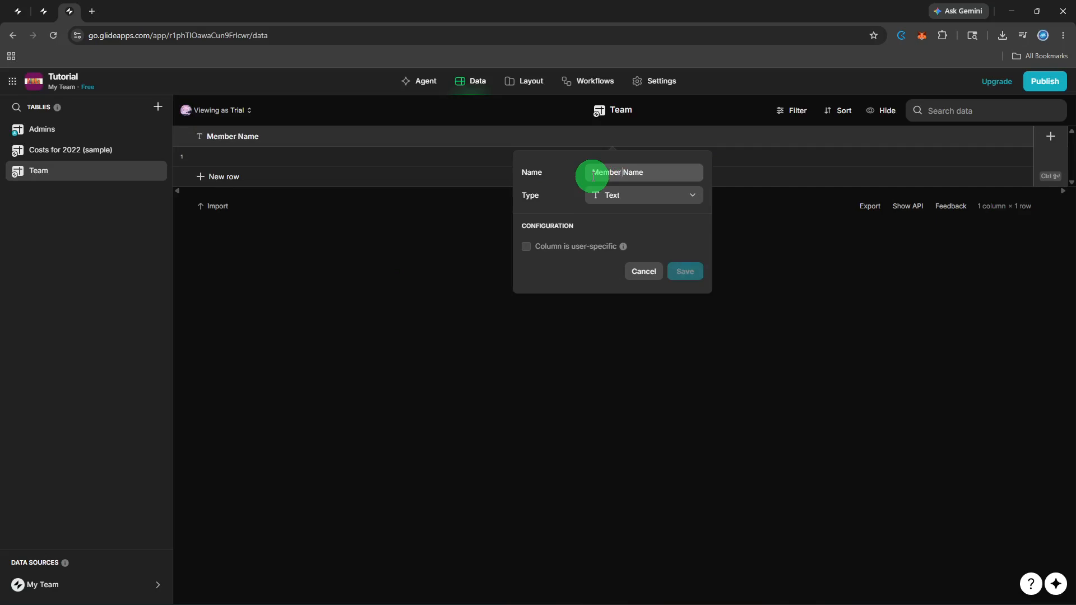
pyautogui.click(687, 269)
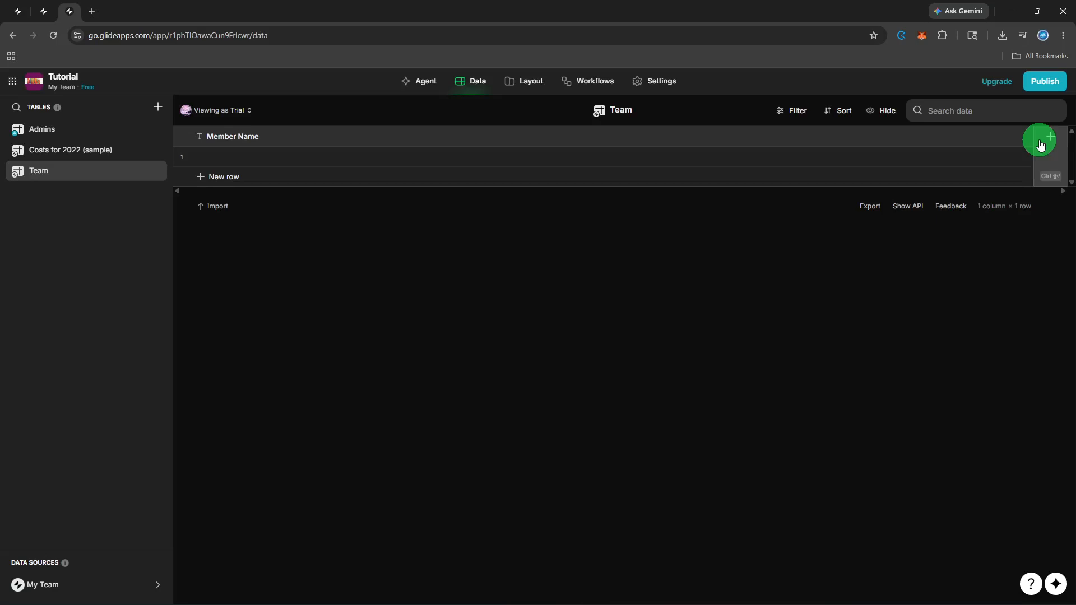
# Step: Add a text column named Role to the Team table
pyautogui.click(1040, 145)
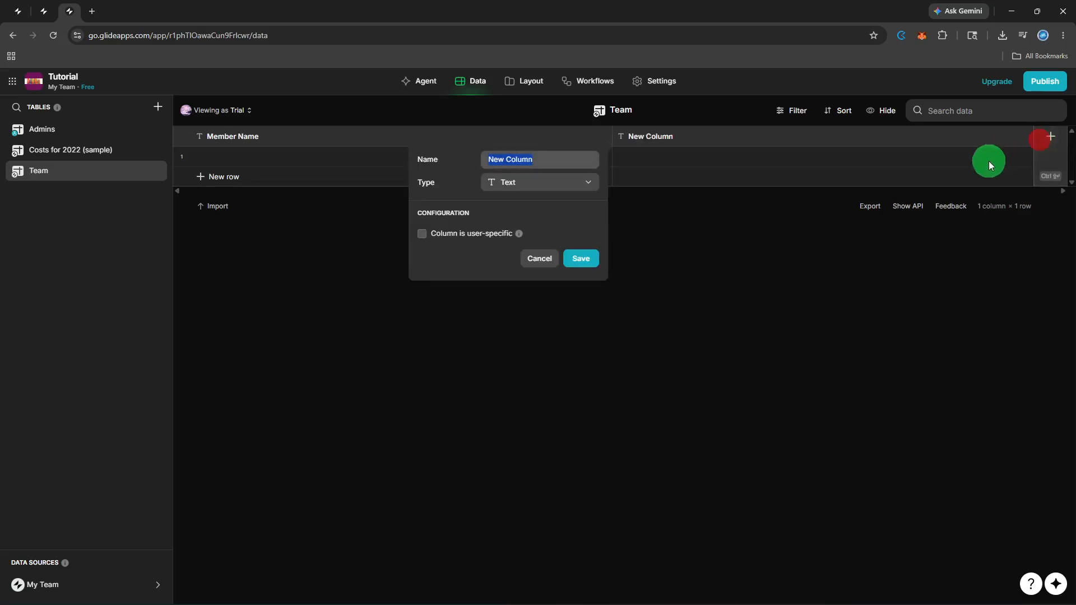
pyautogui.press('BackSpace')
pyautogui.write('Role')
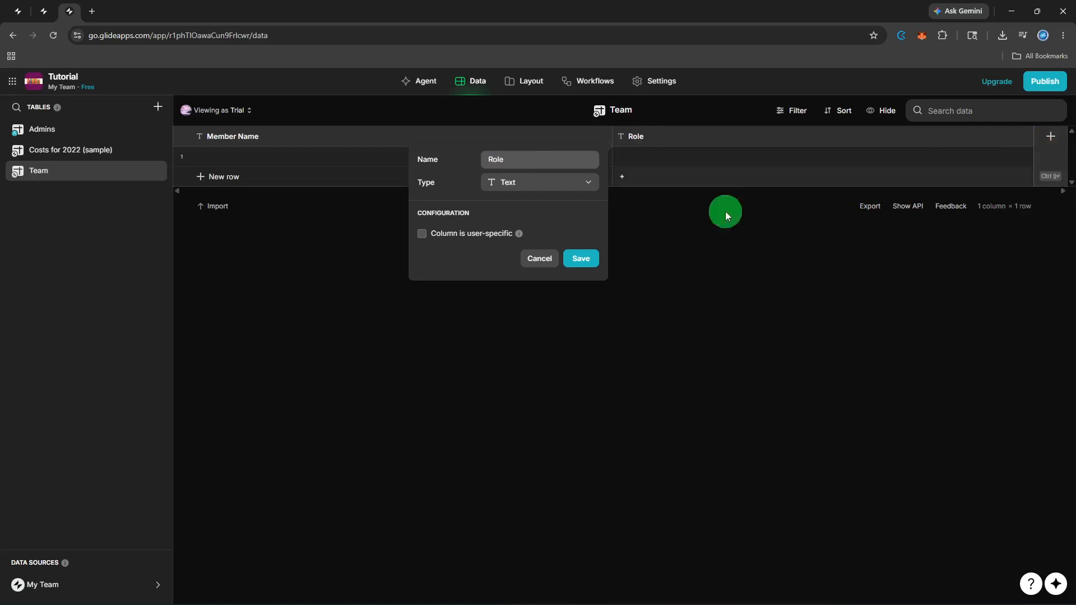
pyautogui.click(585, 259)
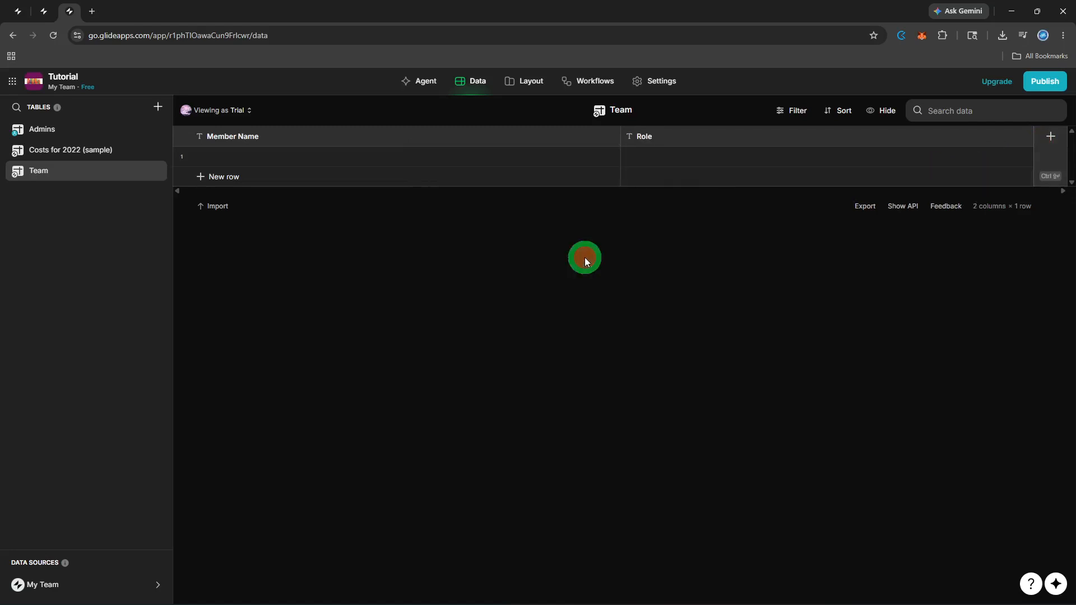
# Step: Add a text column named Department to the Team table
pyautogui.click(1043, 149)
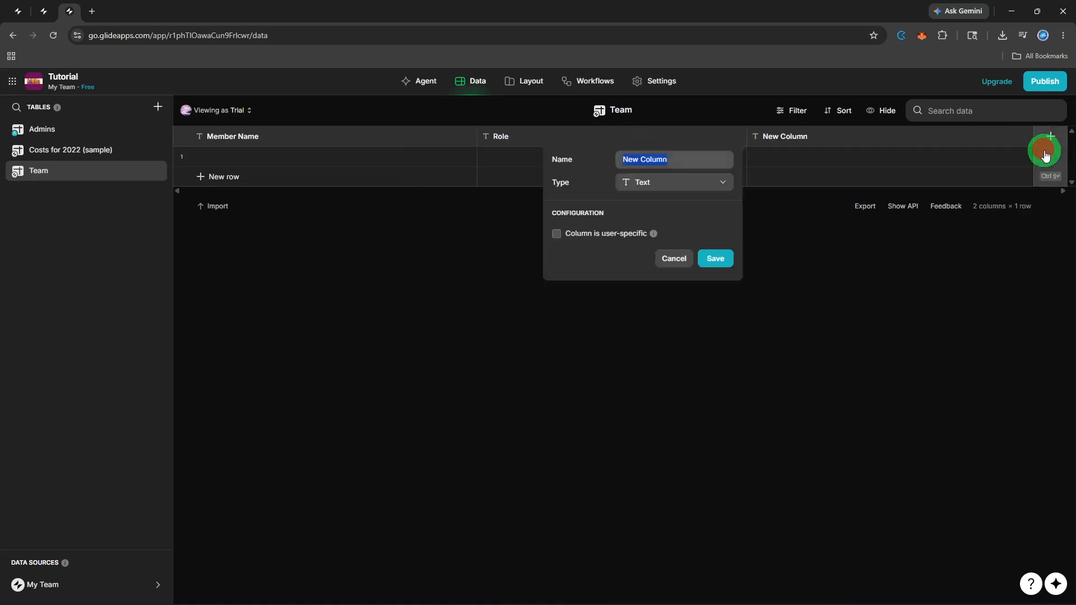
pyautogui.press('BackSpace')
pyautogui.write('Department')
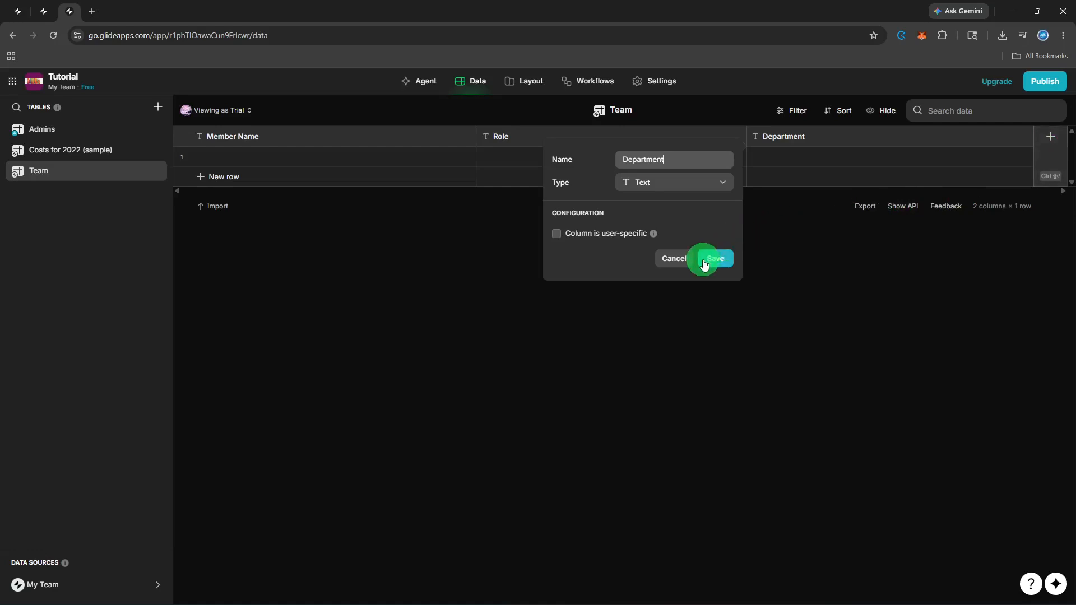
pyautogui.click(703, 259)
# Step: Add a column named Email with the basic Email type to the Team table
pyautogui.click(1047, 152)
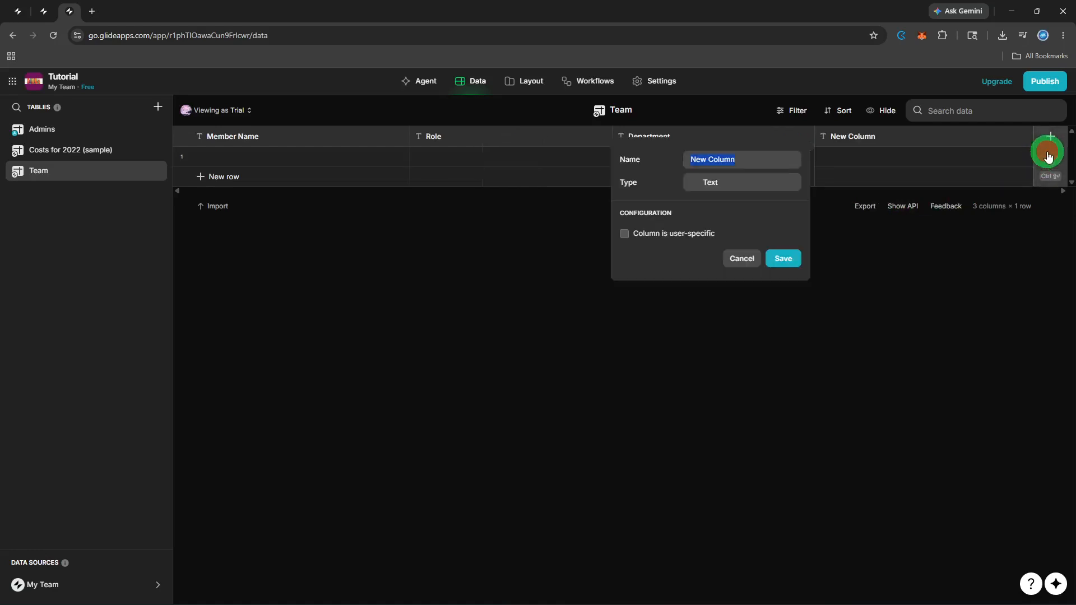
pyautogui.press('BackSpace')
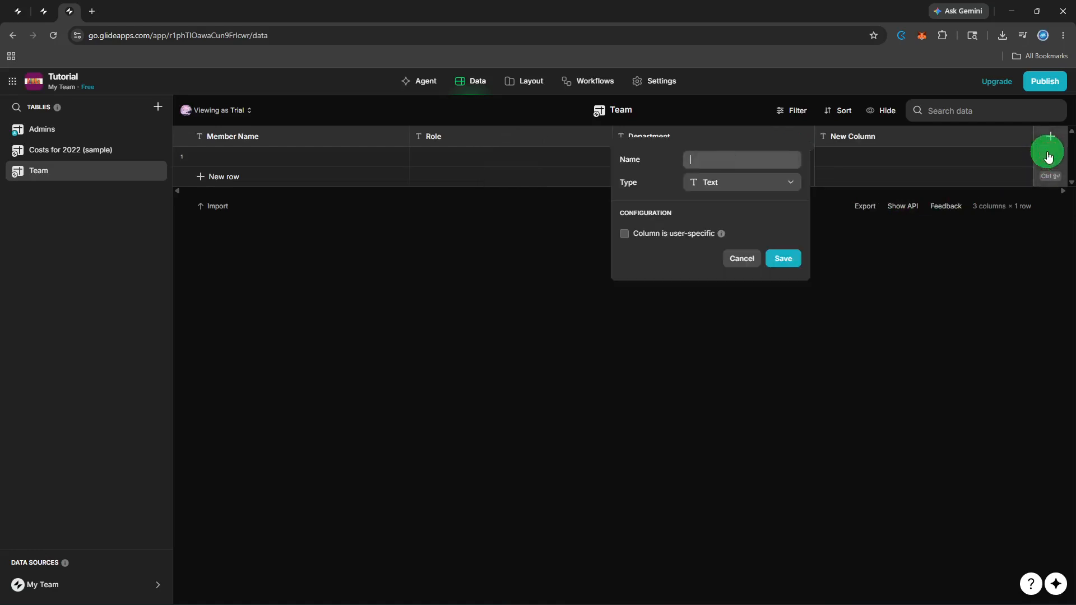
pyautogui.write('Email')
pyautogui.click(787, 184)
pyautogui.moveTo(777, 230)
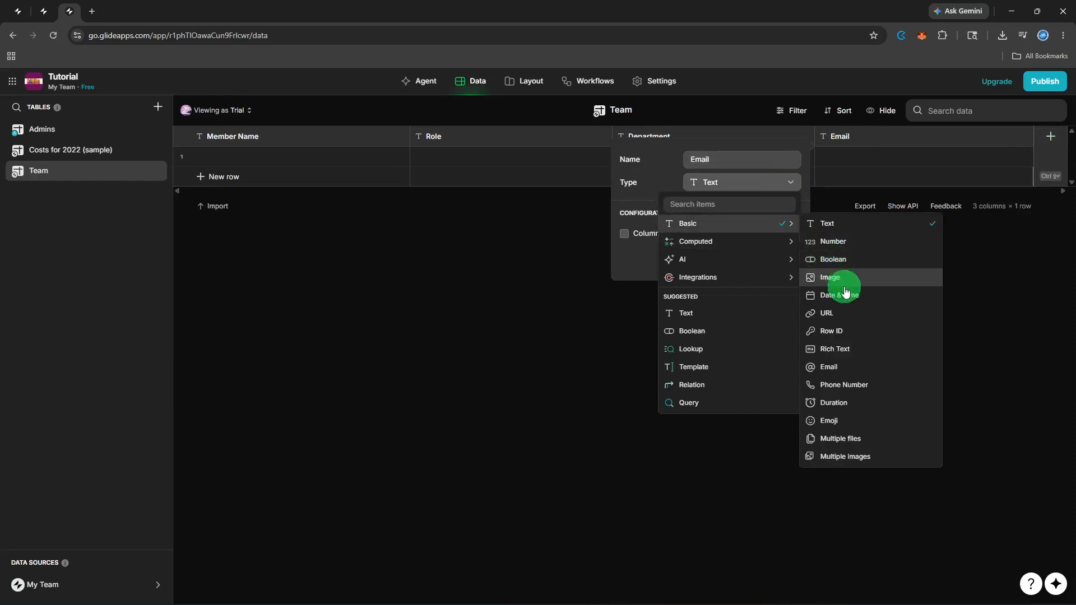
pyautogui.click(844, 368)
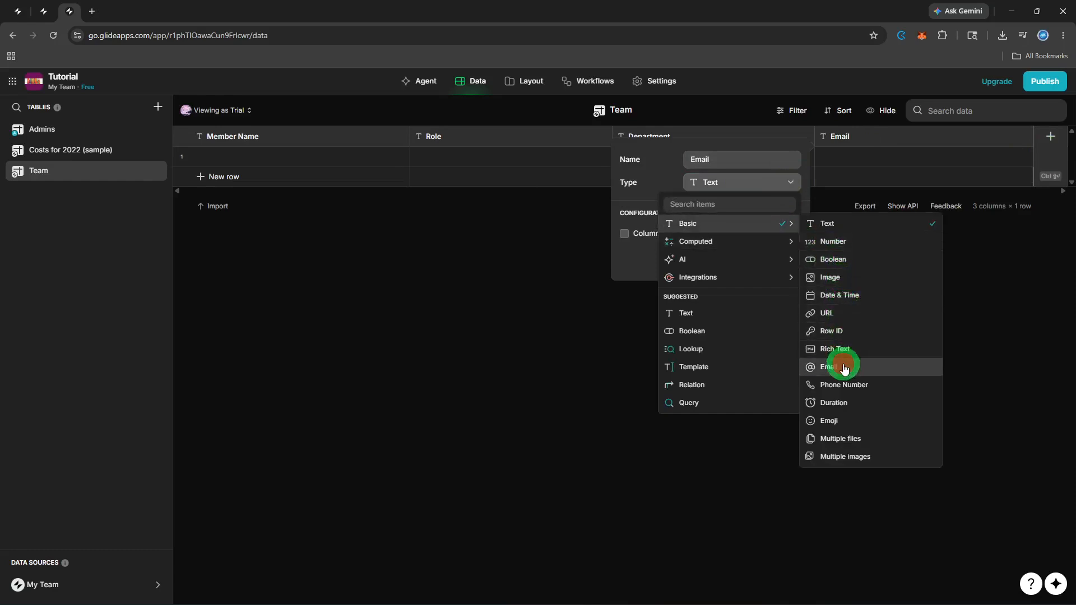
pyautogui.click(782, 260)
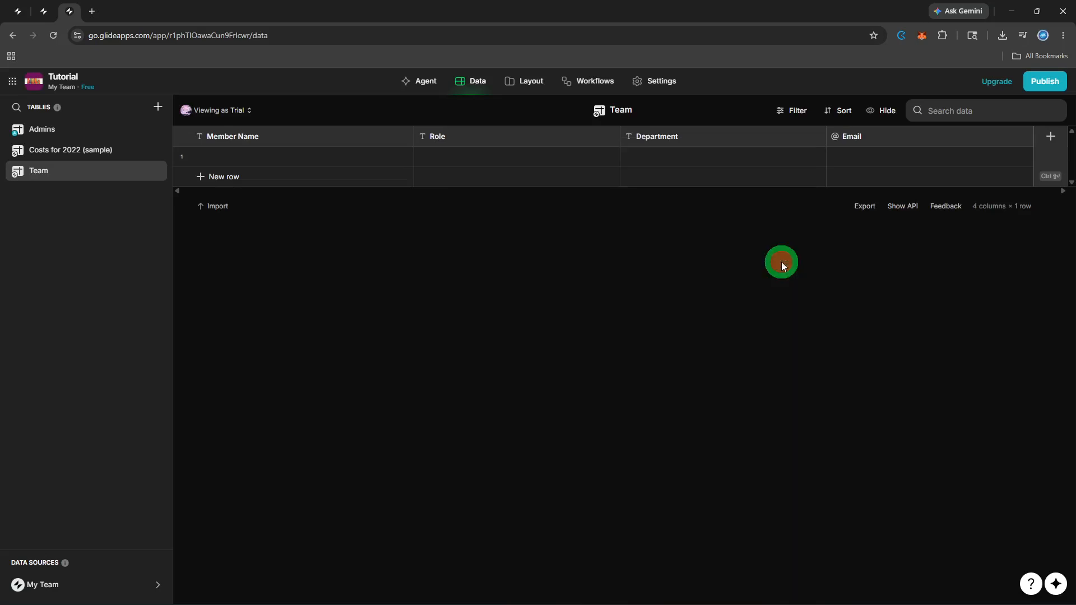
# Step: Add a second row to the Team table and enter the member names Test and Test 1
pyautogui.click(327, 175)
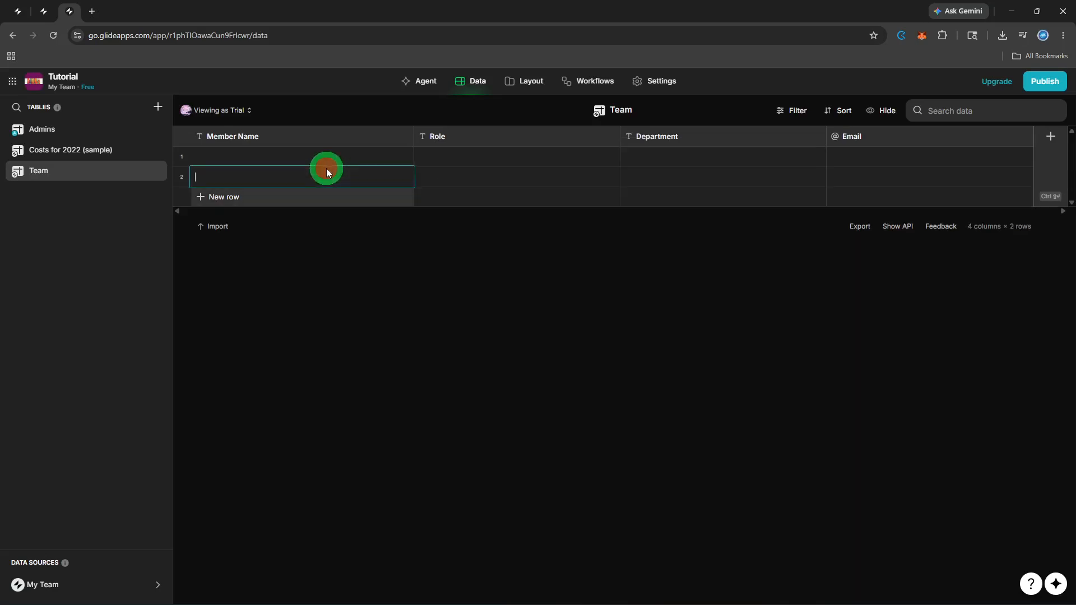
pyautogui.click(326, 158)
pyautogui.click(326, 156)
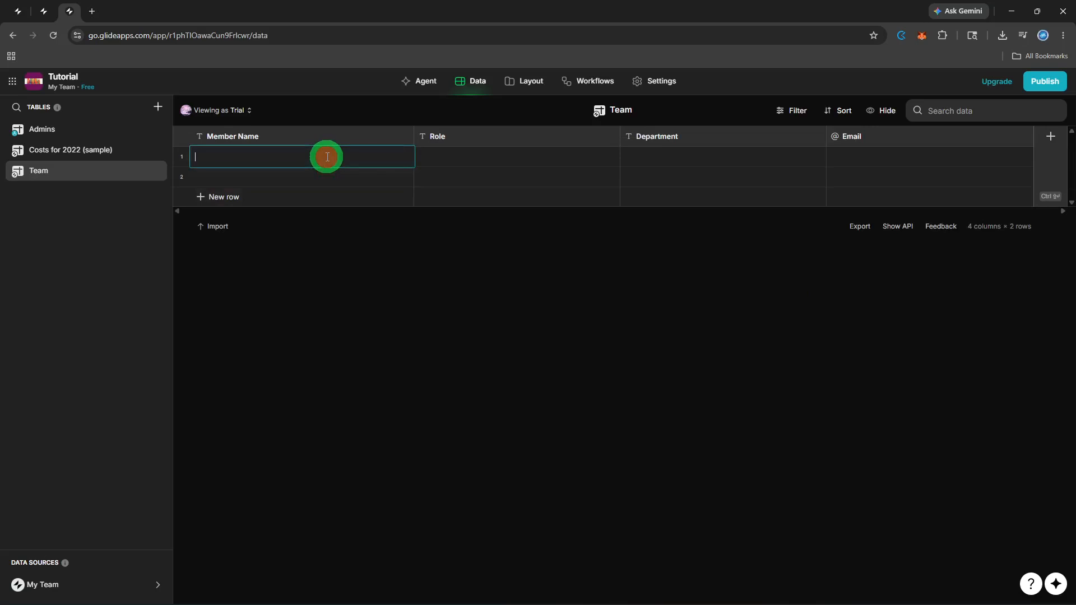
pyautogui.write('Test')
pyautogui.click(327, 173)
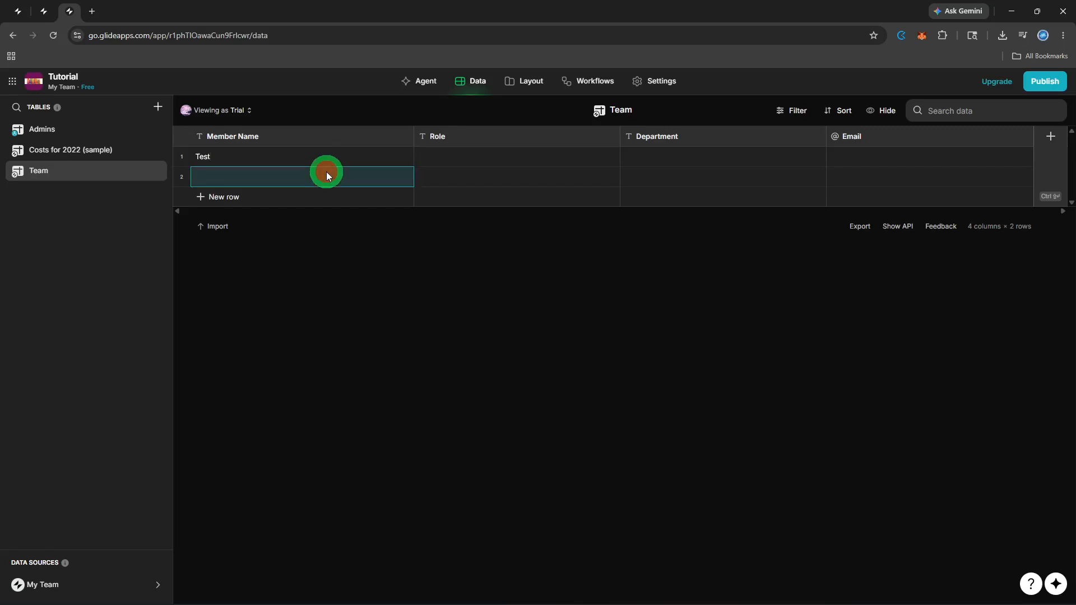
pyautogui.click(328, 175)
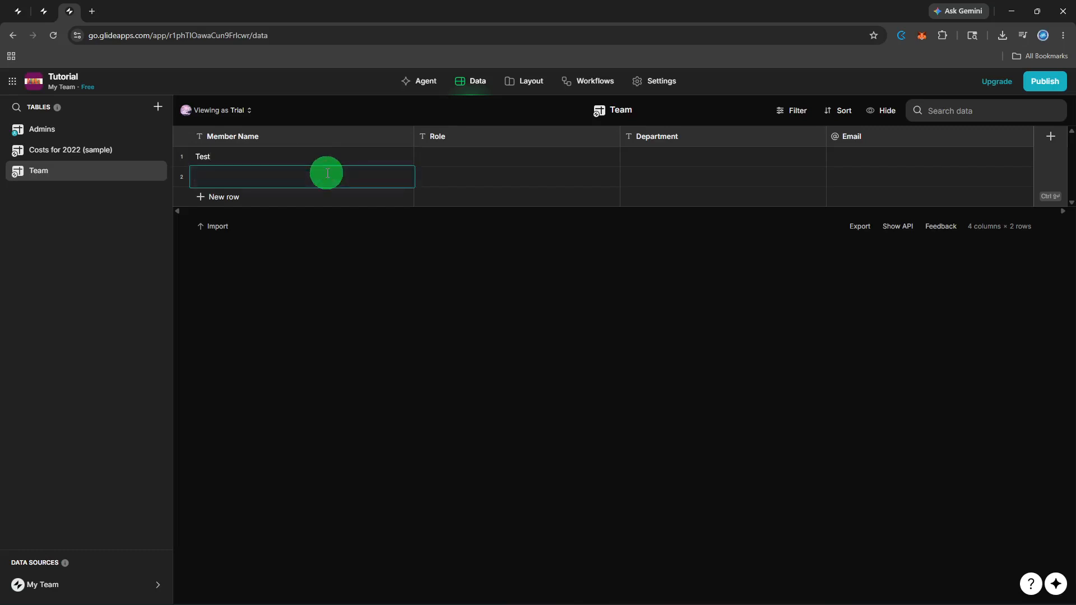
pyautogui.write('Test 1')
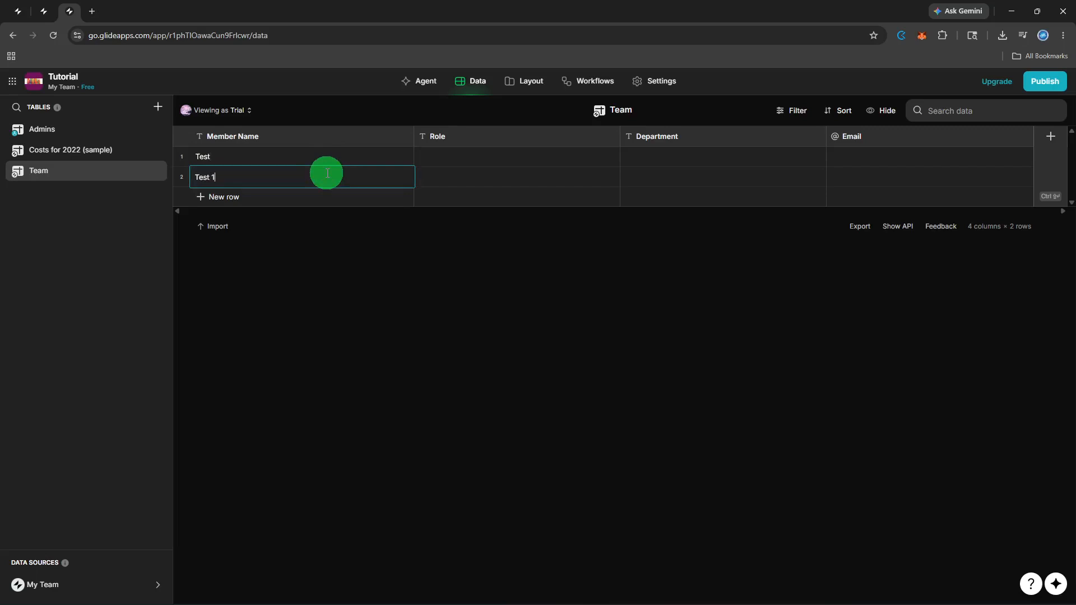
# Step: Enter the roles Sales for Test and Marketing for Test 1, and set Test's department to Manager
pyautogui.click(497, 159)
pyautogui.click(497, 160)
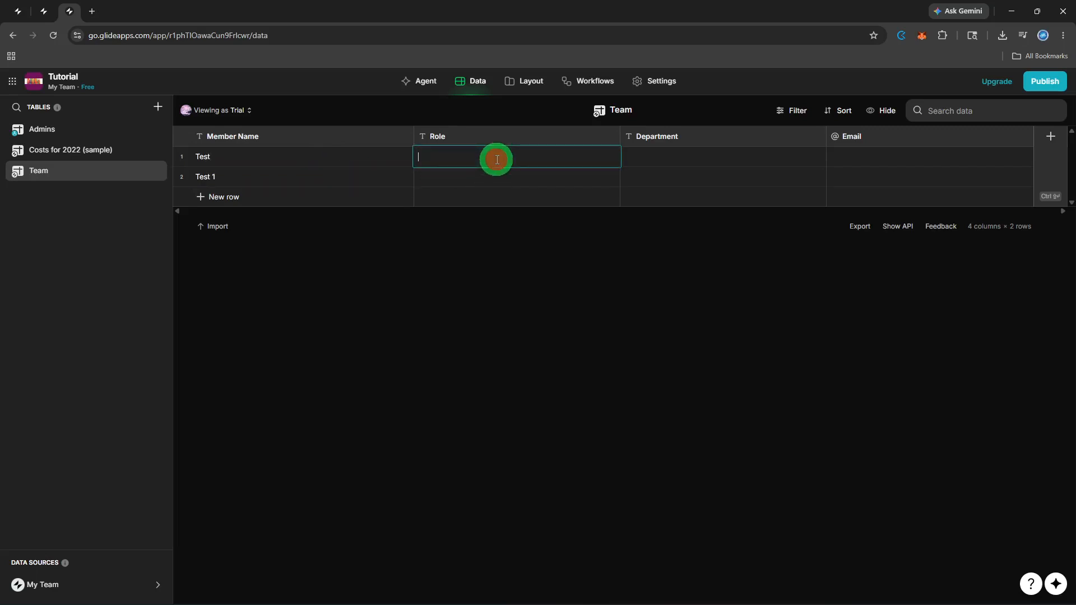
pyautogui.write('Sales')
pyautogui.click(496, 179)
pyautogui.click(496, 179)
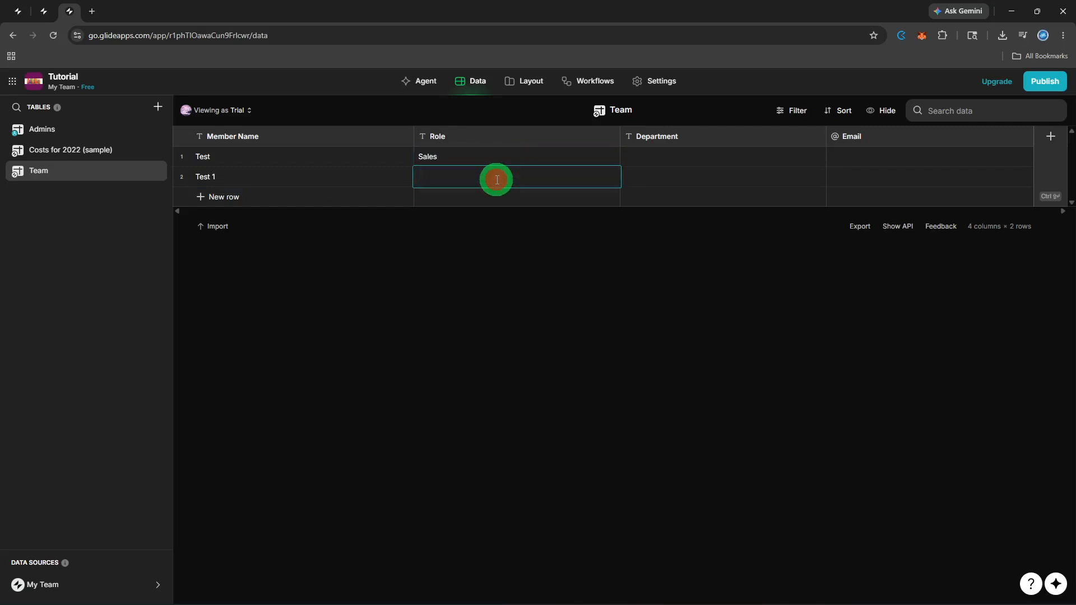
pyautogui.write('Marketing')
pyautogui.doubleClick(715, 163)
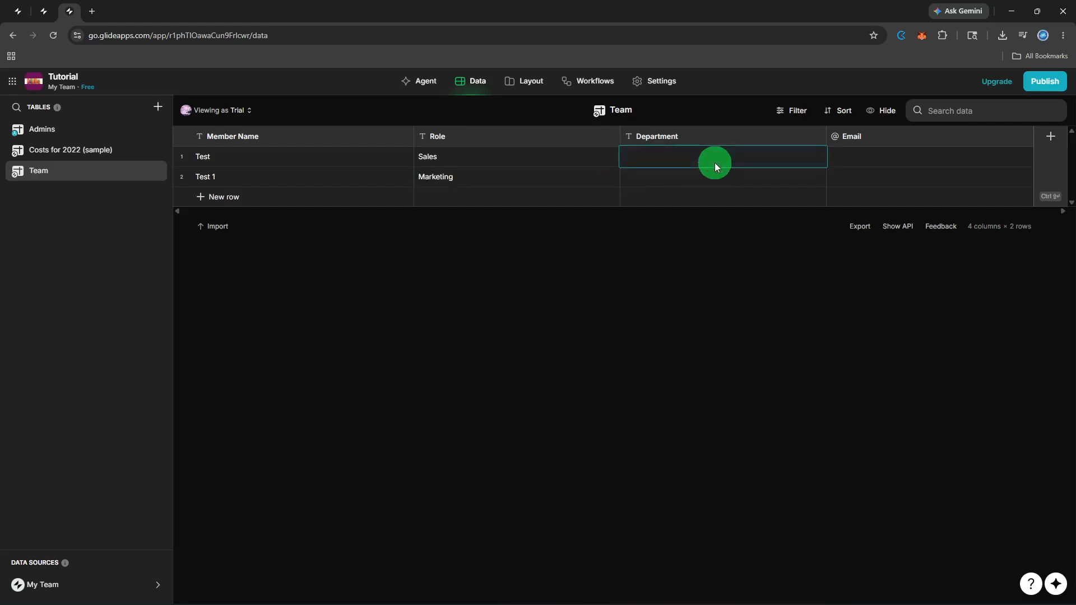
pyautogui.write('Manager')
# Step: Add a new screen from the Team table's data to the app layout
pyautogui.click(539, 94)
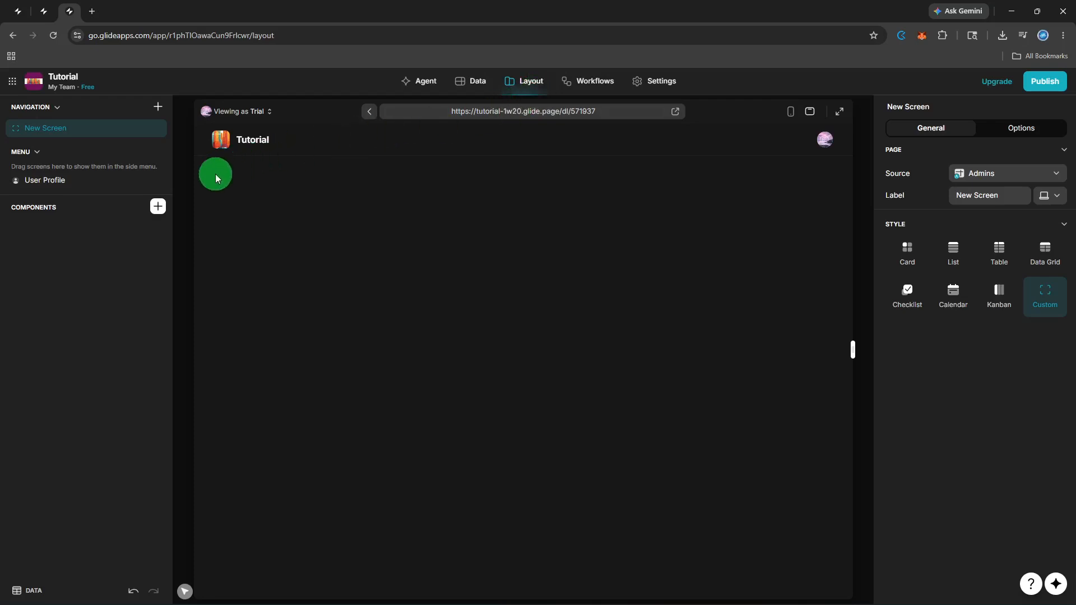
pyautogui.click(155, 106)
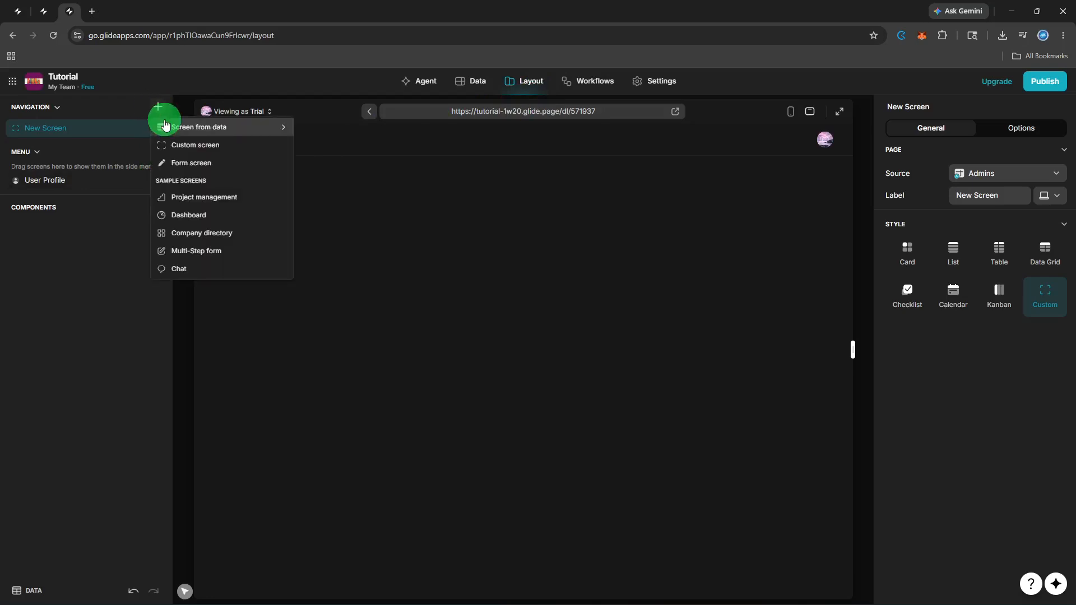
pyautogui.moveTo(166, 124)
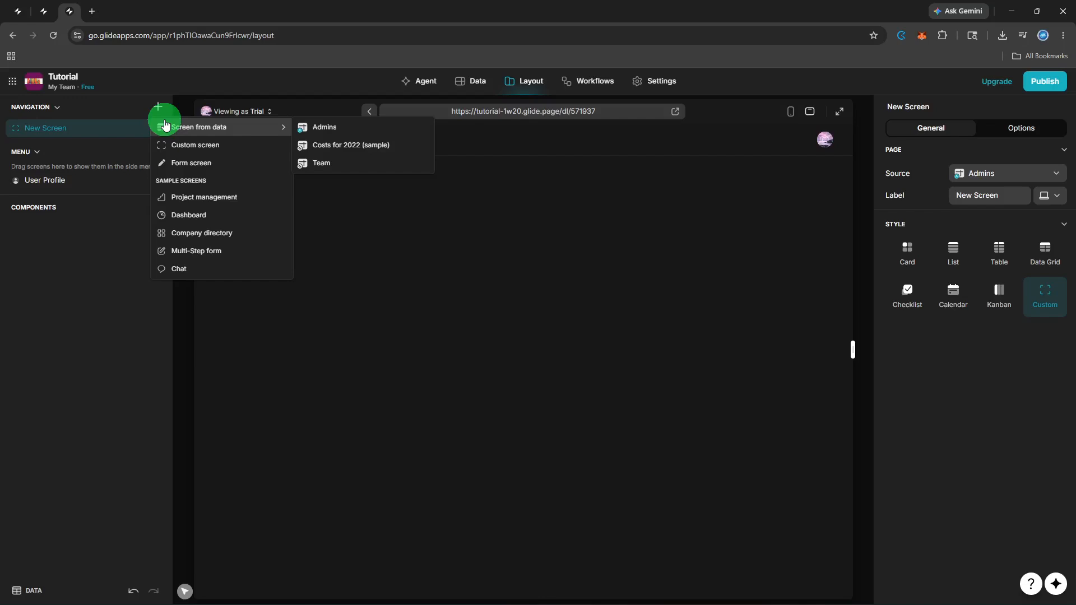
pyautogui.click(318, 163)
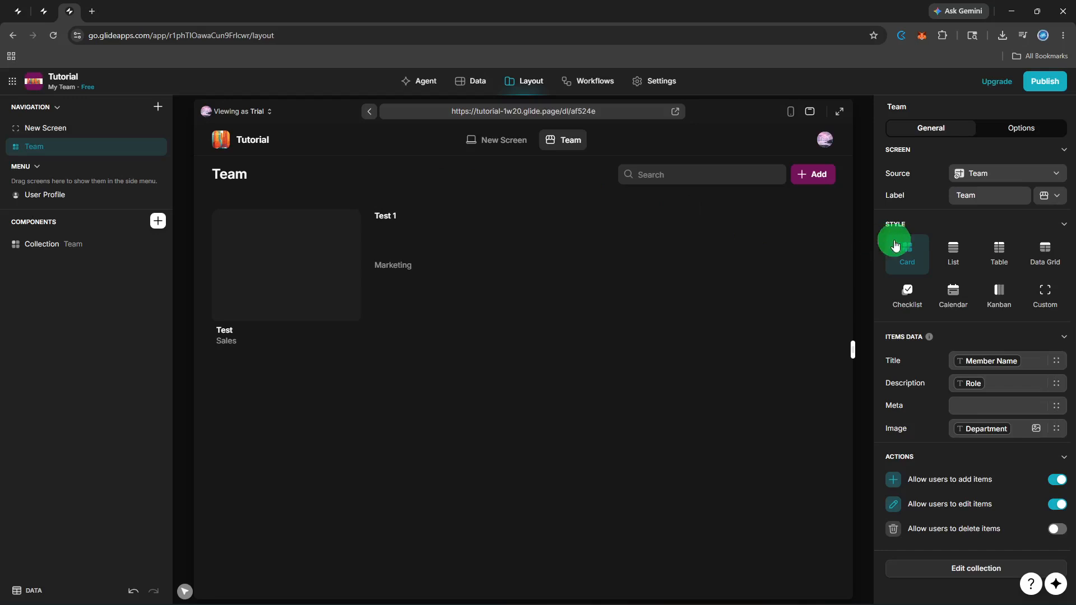
# Step: Try the List and Table styles on the Team screen, ending with the Data Grid style
pyautogui.click(947, 259)
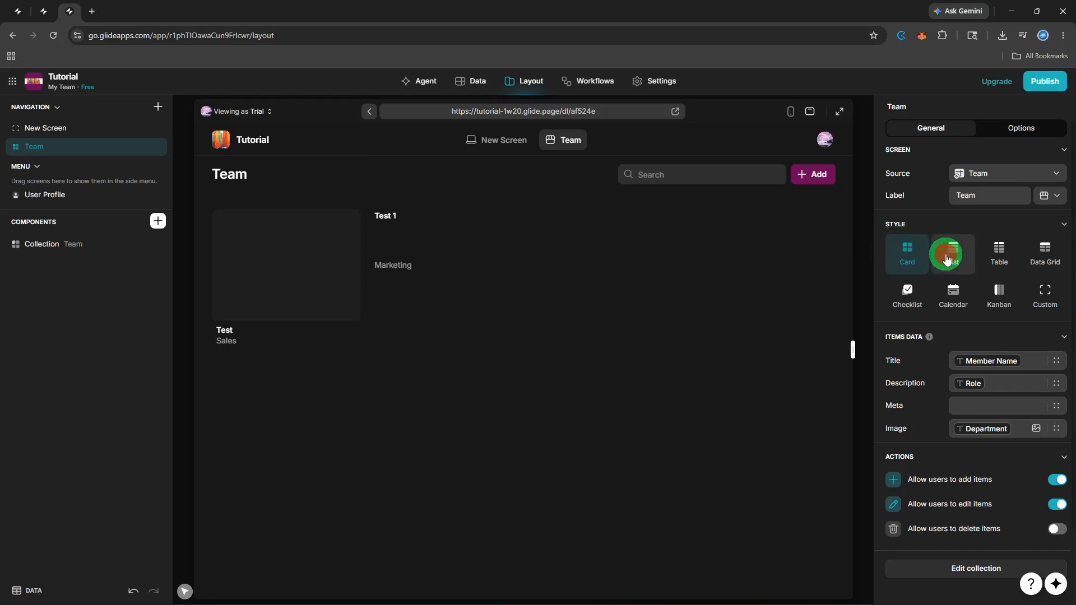
pyautogui.click(1012, 265)
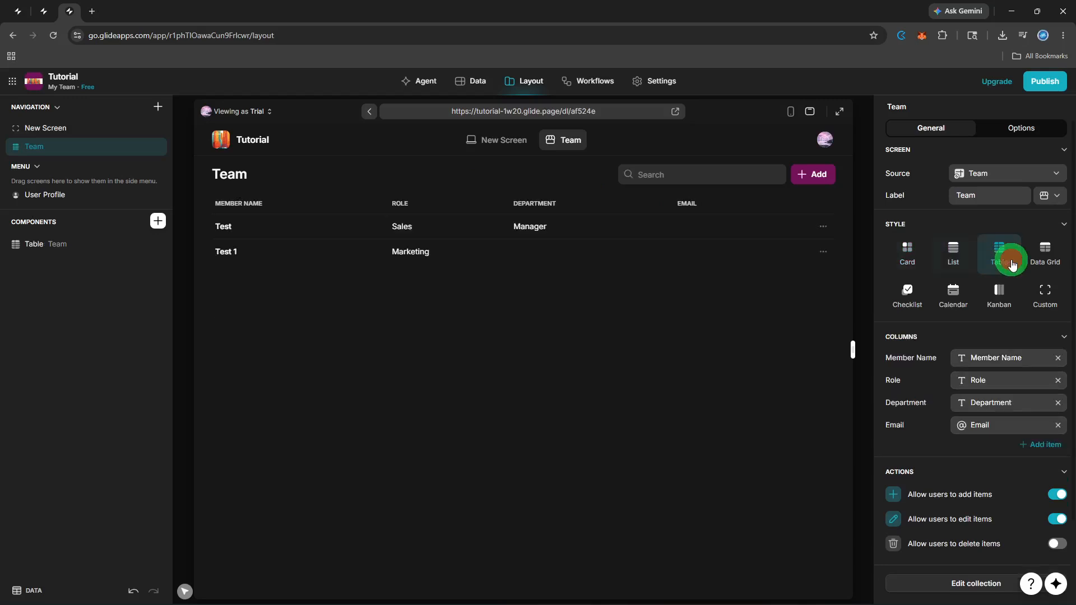
pyautogui.click(1041, 261)
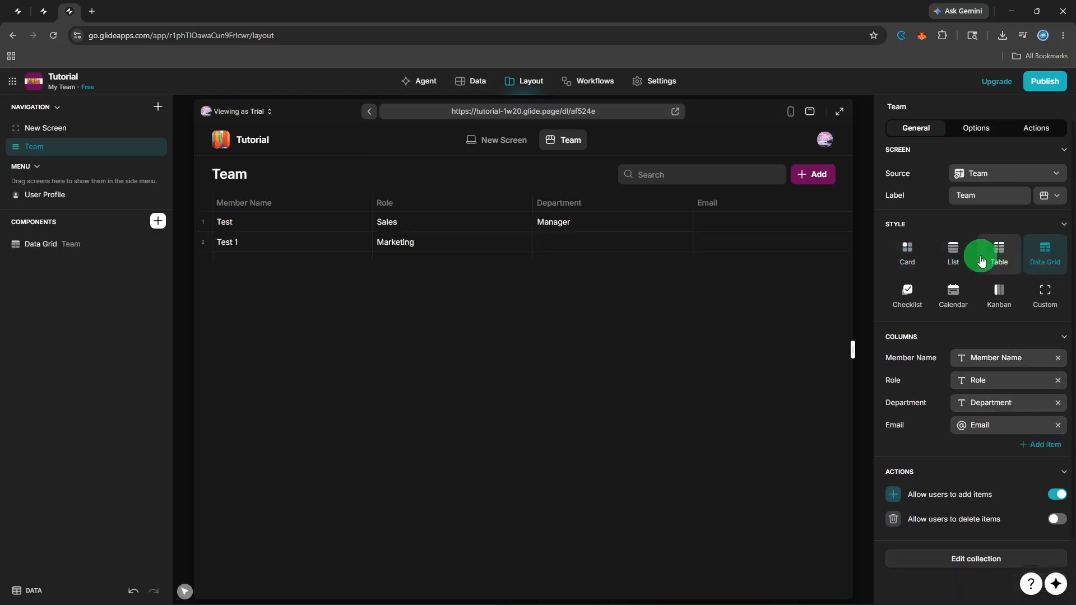
# Step: Set the Team screen's collection style to List and add a Simple title component to the screen
pyautogui.click(960, 264)
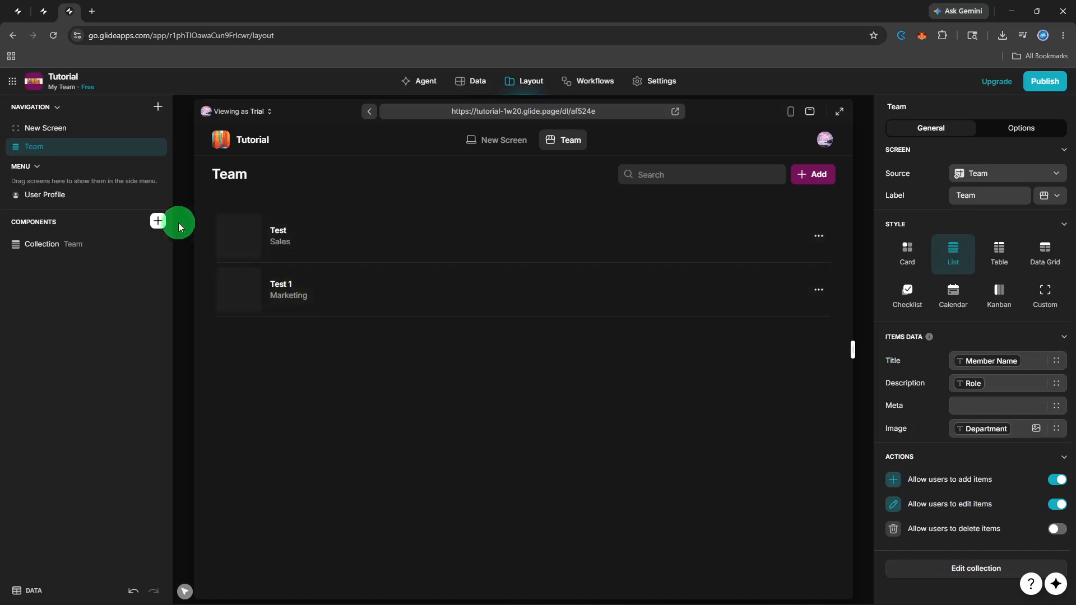
pyautogui.click(160, 221)
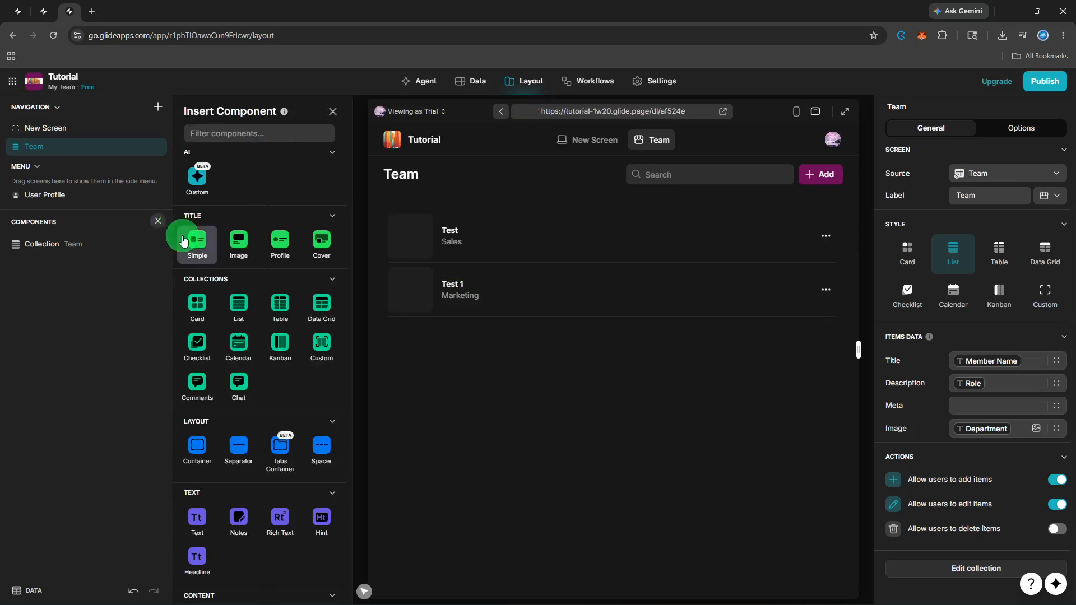
pyautogui.click(184, 235)
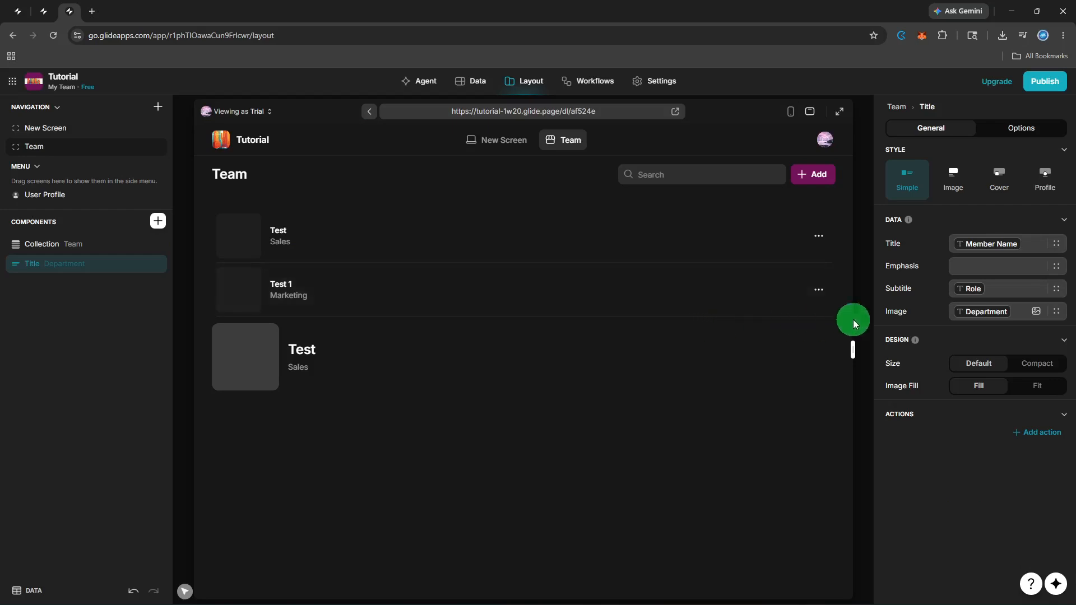
# Step: Replace the title component's Member Name binding with the text Team Members and move the component above the Team collection
pyautogui.click(1030, 242)
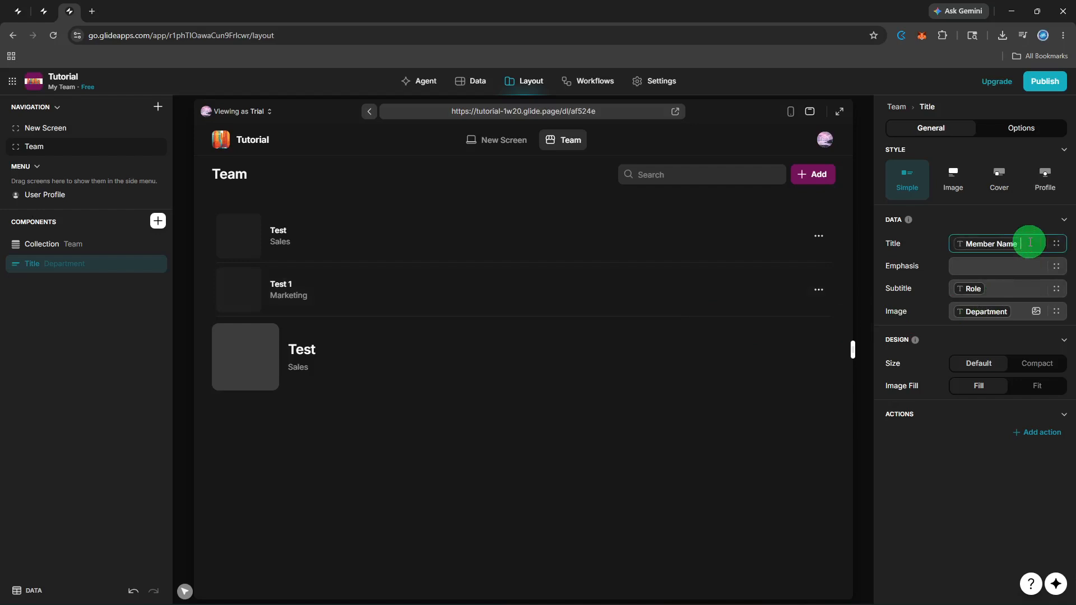
pyautogui.press('BackSpace')
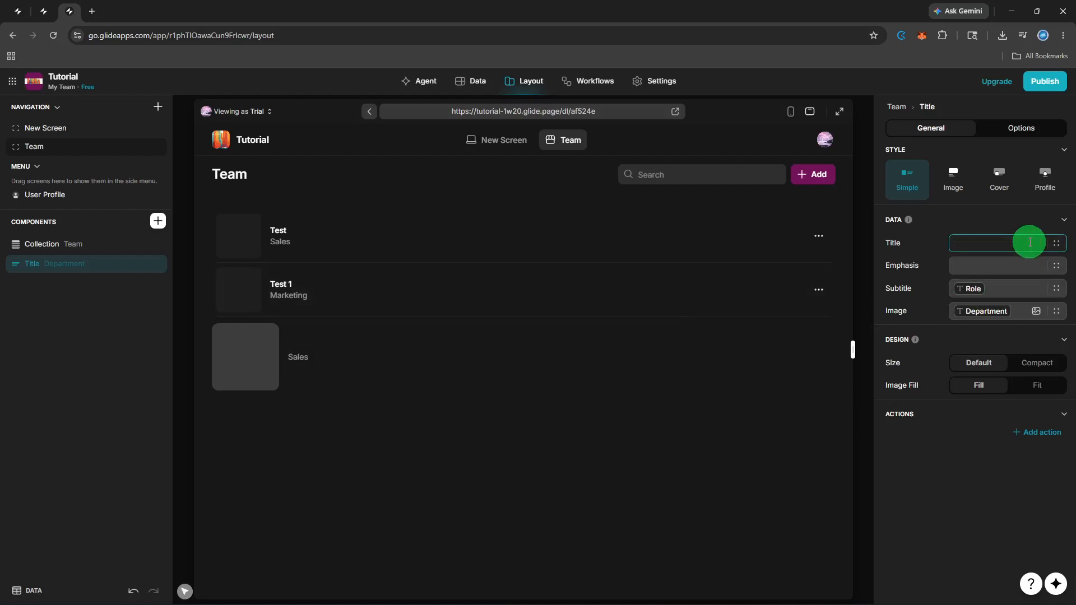
pyautogui.write('Team M')
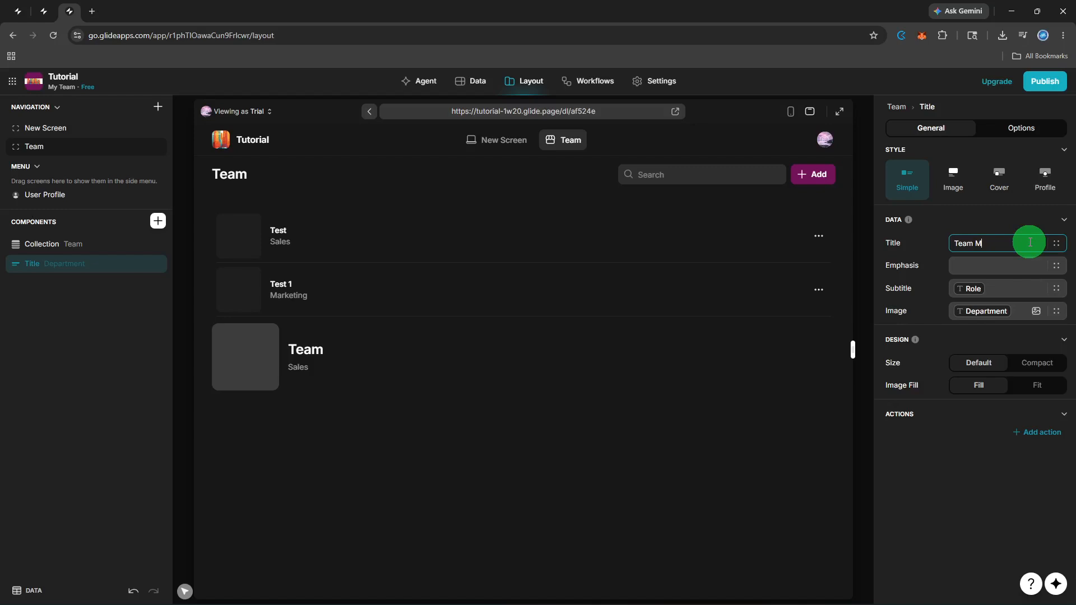
pyautogui.write('embers')
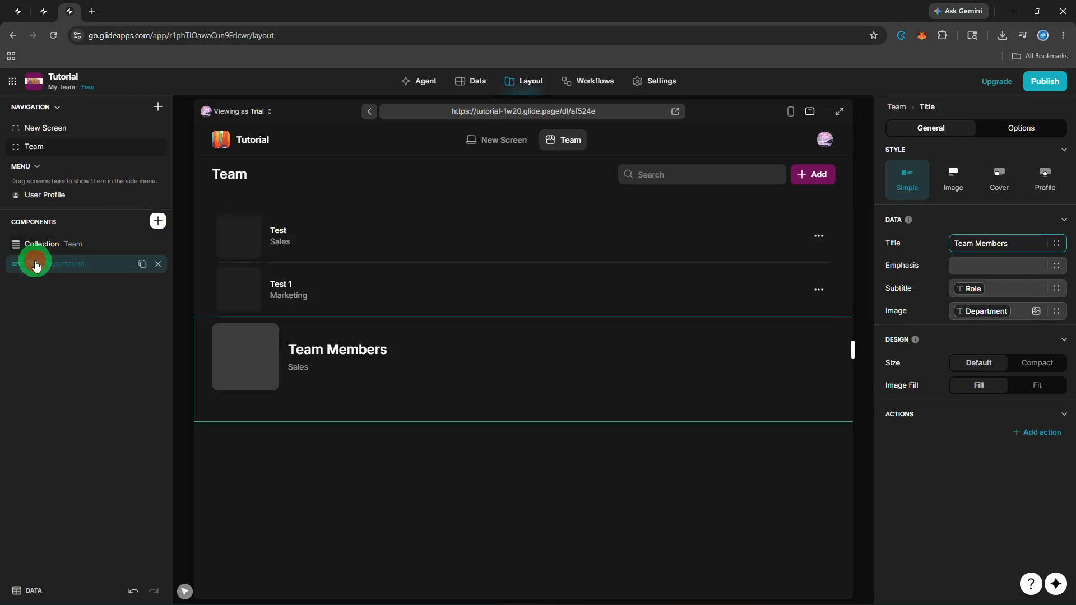
pyautogui.moveTo(35, 265); pyautogui.dragTo(36, 242)
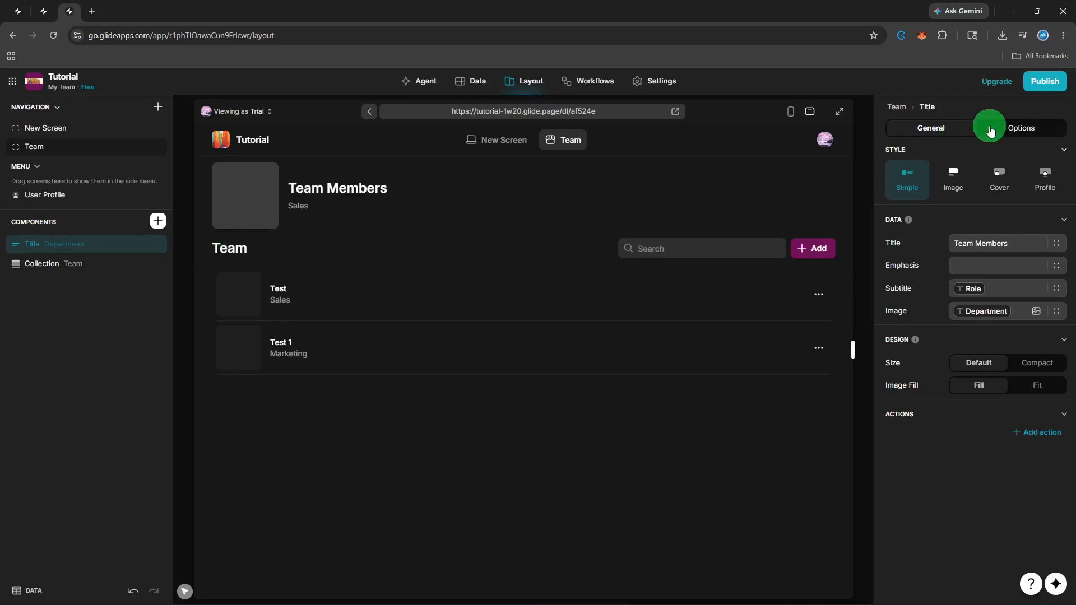
# Step: Publish the Tutorial app at the tutorial-1w20.glide.page link
pyautogui.click(1049, 81)
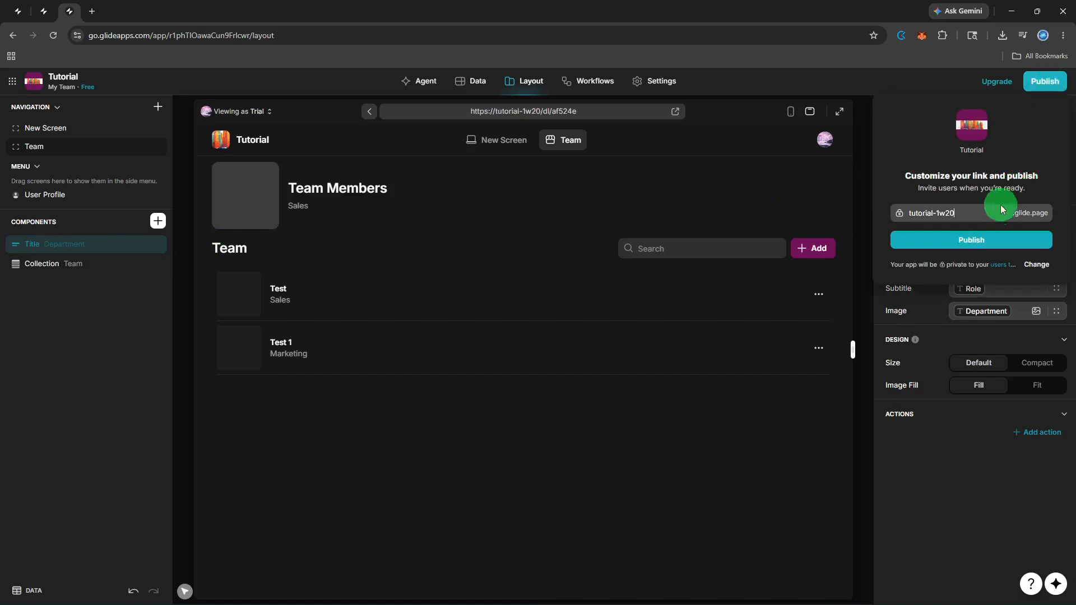
pyautogui.click(983, 240)
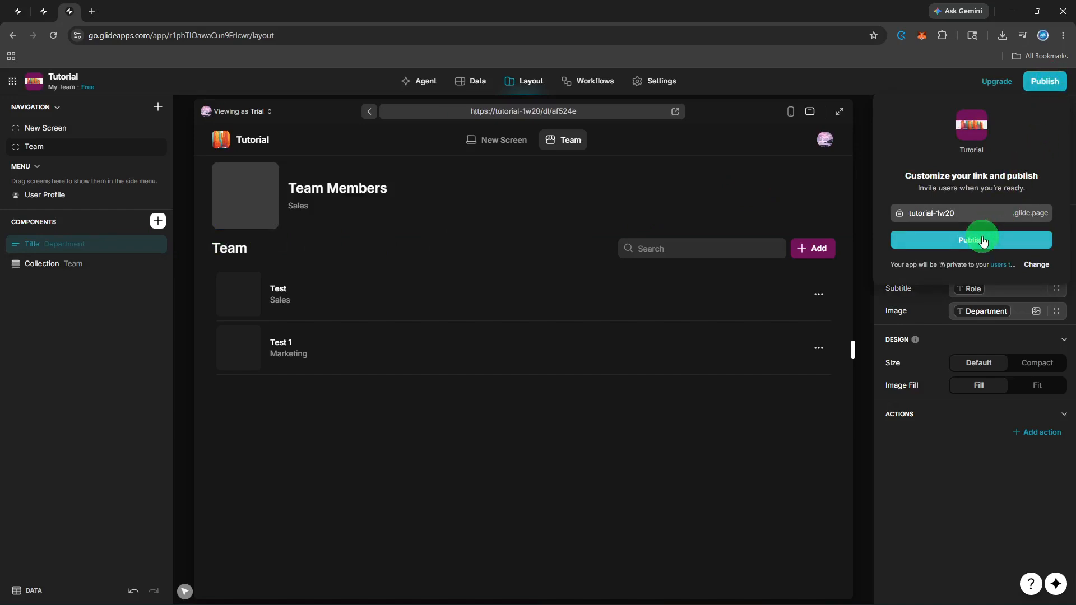